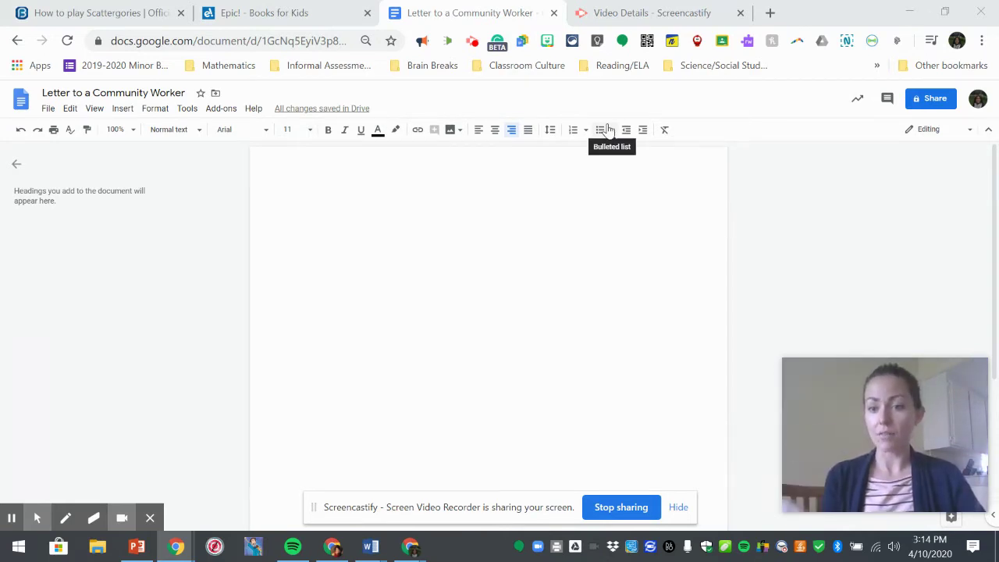
Set the text size of the blank page to 14, trying size 18 before returning to 14
click(311, 135)
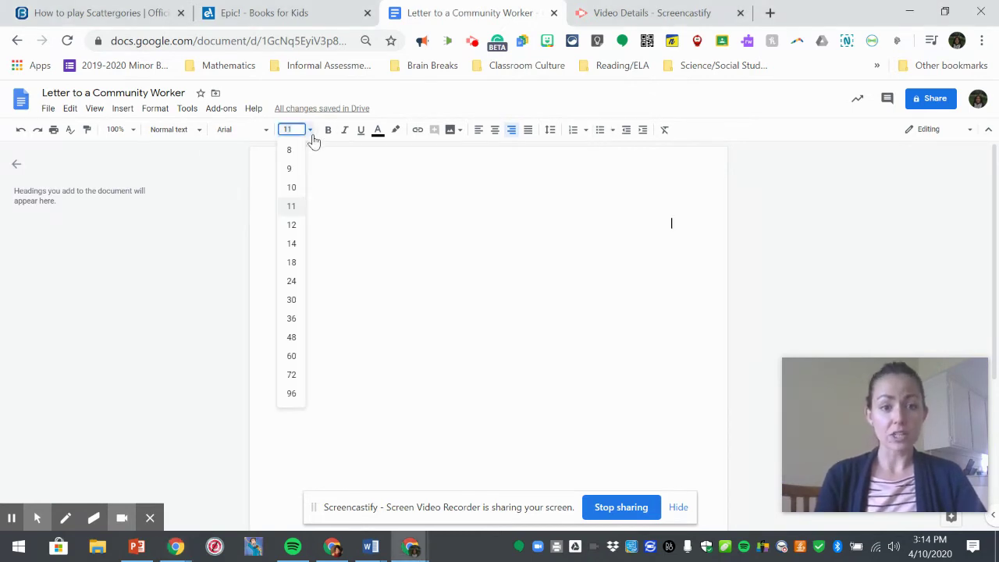
click(294, 245)
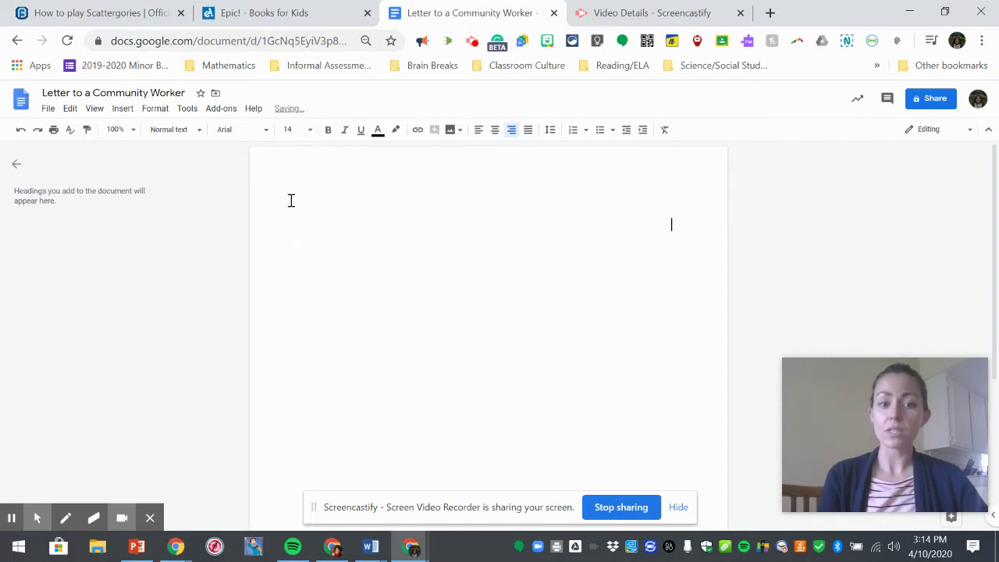
click(303, 130)
click(297, 263)
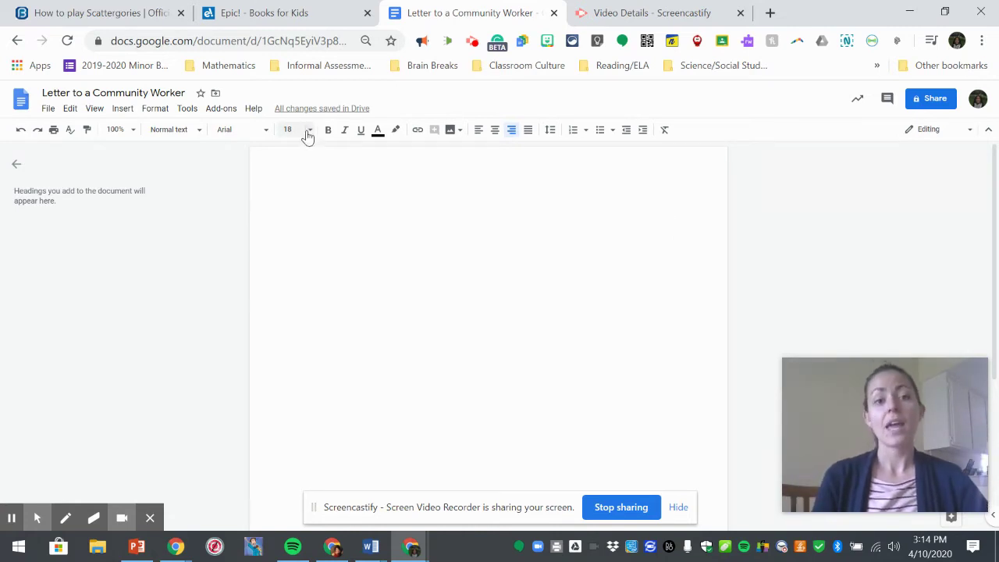
click(307, 136)
click(297, 245)
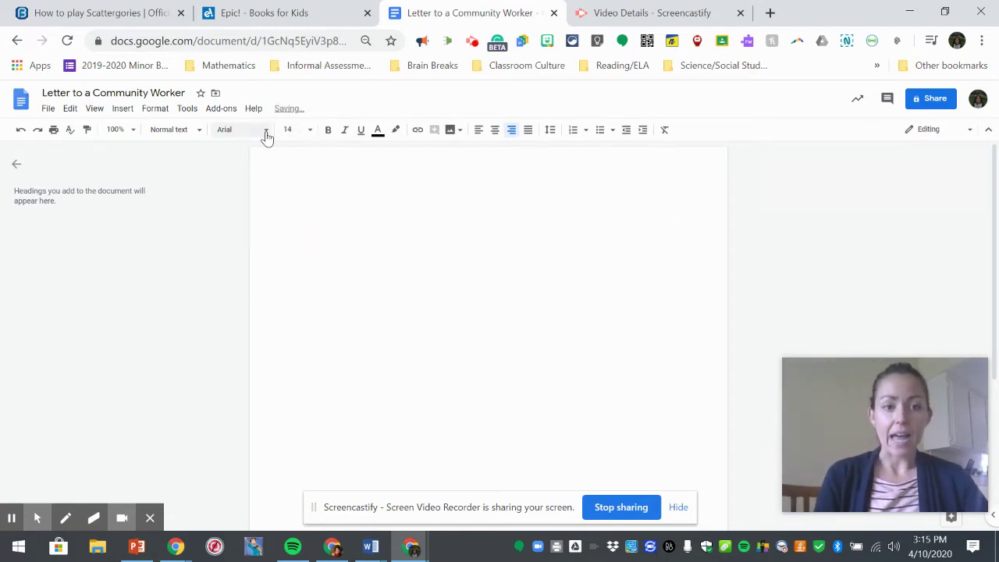
Try the Homemade Apple font by entering sample text on the first line of the page
click(266, 137)
click(279, 200)
click(295, 216)
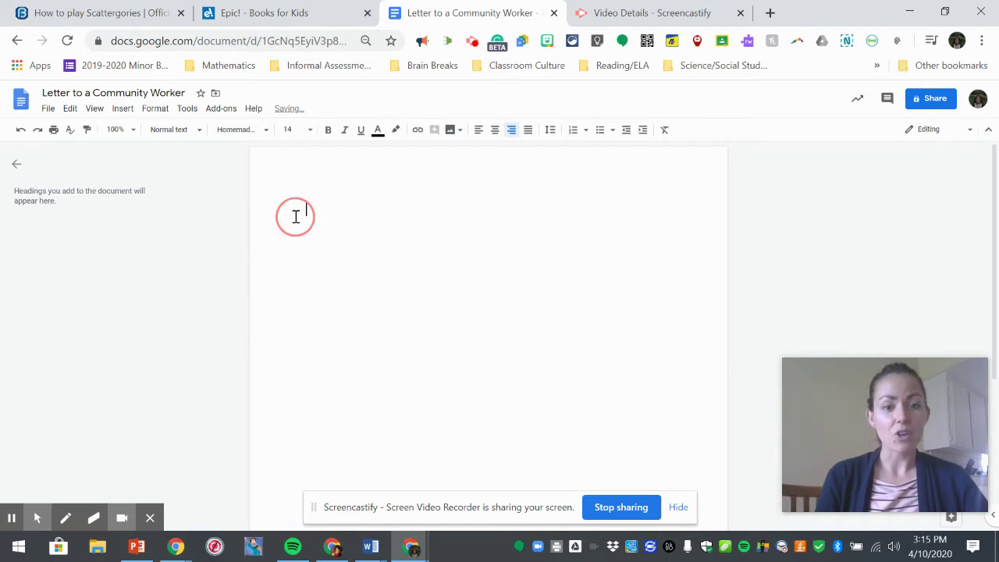
text(Hello )
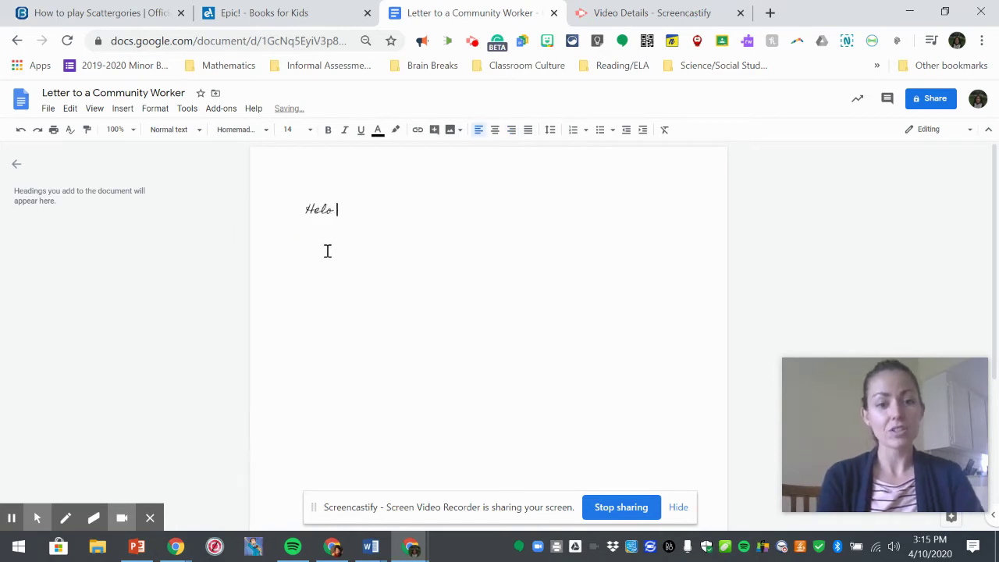
text(epfgiwepiglweg)
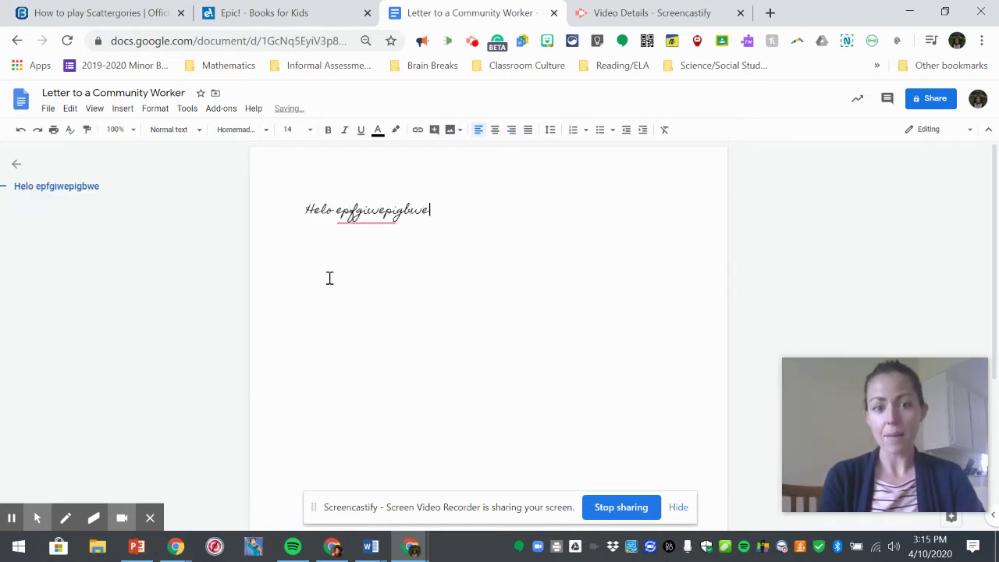
Delete all the sample text from the first line of the page
key(BackSpace)
key(BackSpace)
key(BackSpace)
key(BackSpace)
key(BackSpace)
key(BackSpace)
key(BackSpace)
key(BackSpace)
key(BackSpace)
key(BackSpace)
key(BackSpace)
key(BackSpace)
key(BackSpace)
key(BackSpace)
key(BackSpace)
key(BackSpace)
key(BackSpace)
key(BackSpace)
key(BackSpace)
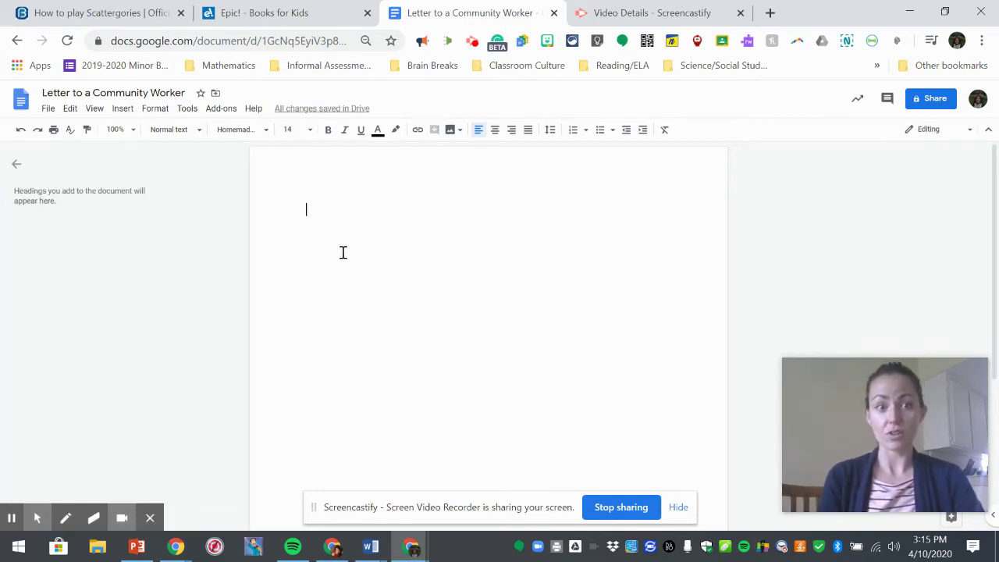
Change the font of the empty first line to Cambria
click(267, 129)
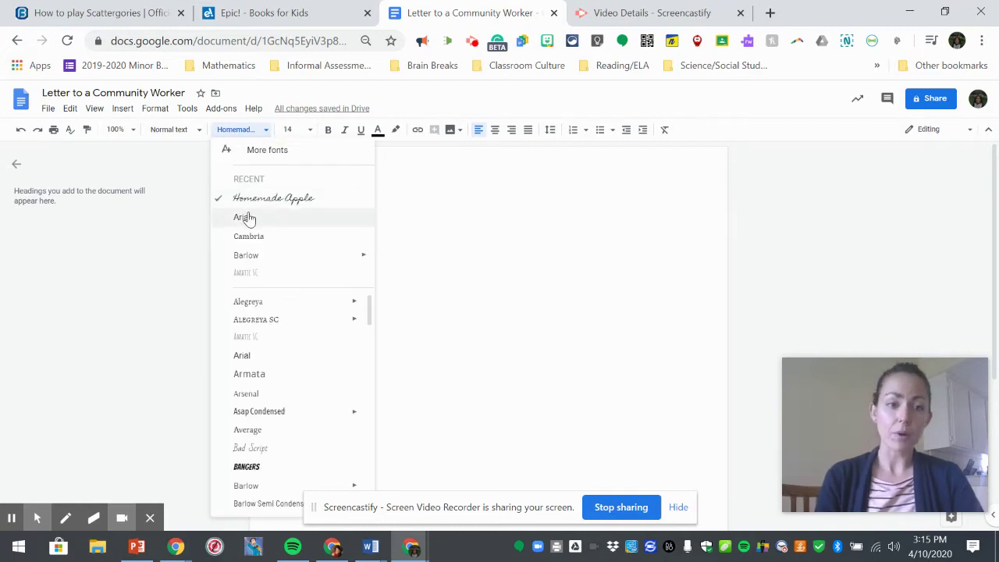
click(245, 218)
click(247, 131)
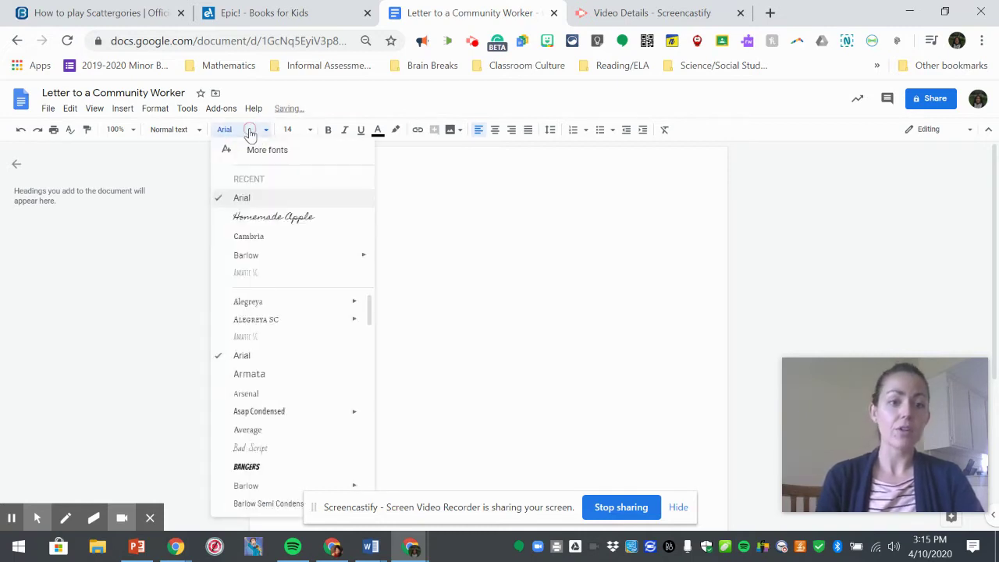
click(258, 239)
click(314, 217)
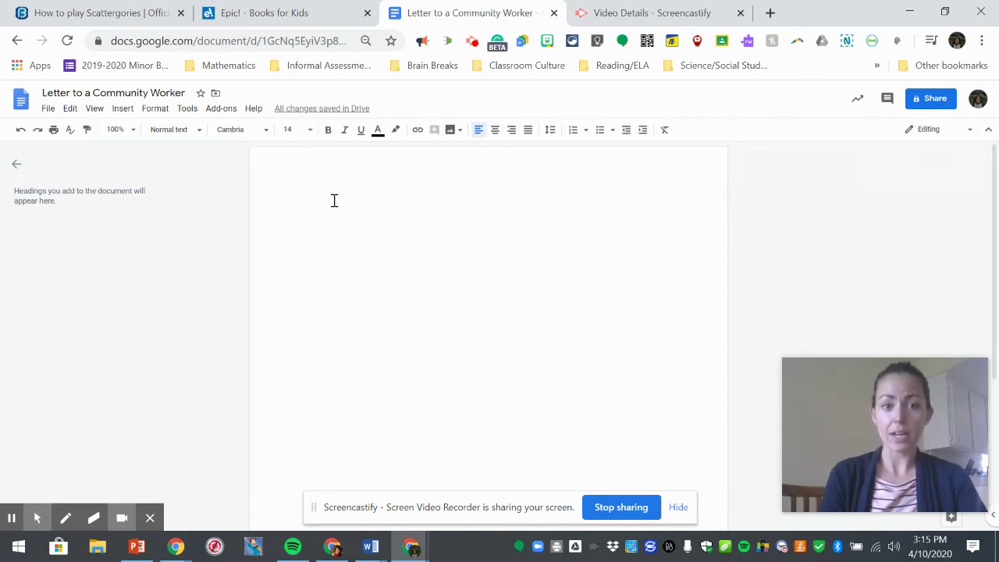
Enter the date "11 April 2020" right-aligned on the first line and start a new line below it
click(512, 131)
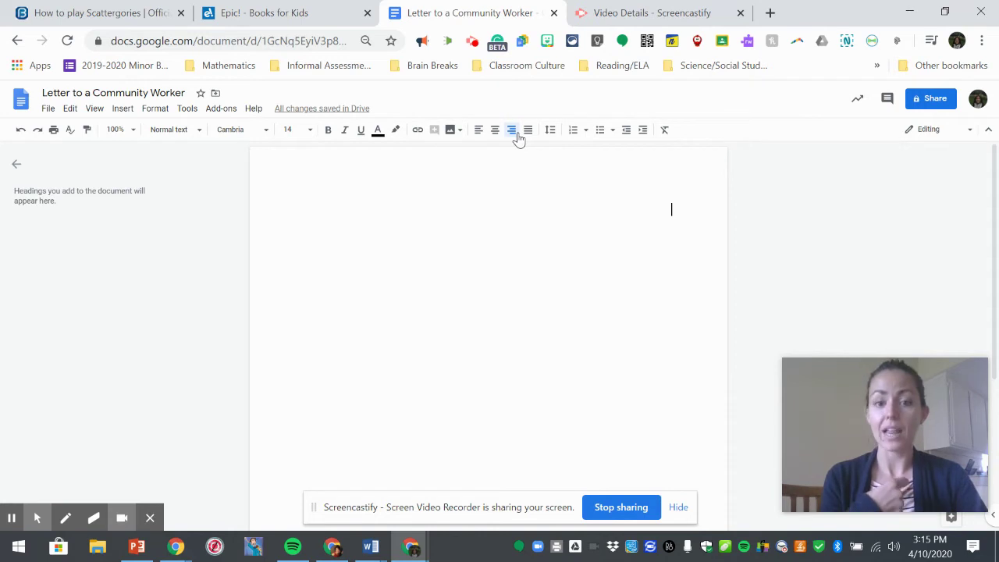
text(11 )
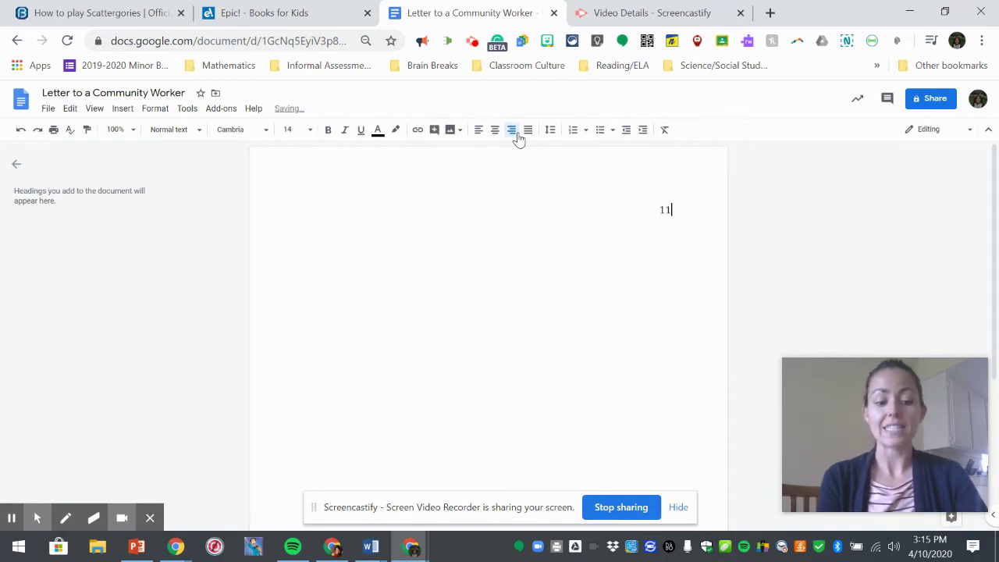
text(April)
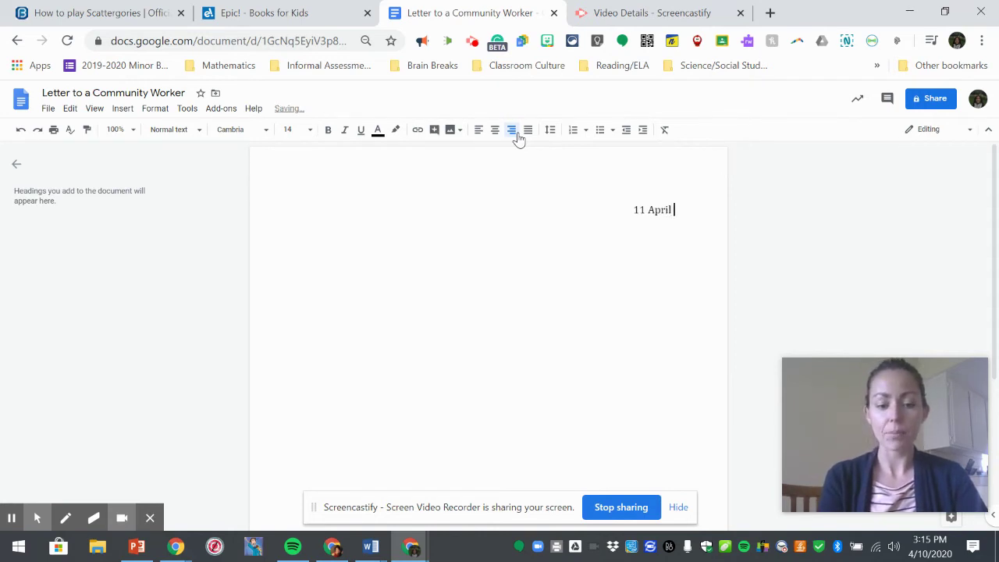
text( 2020)
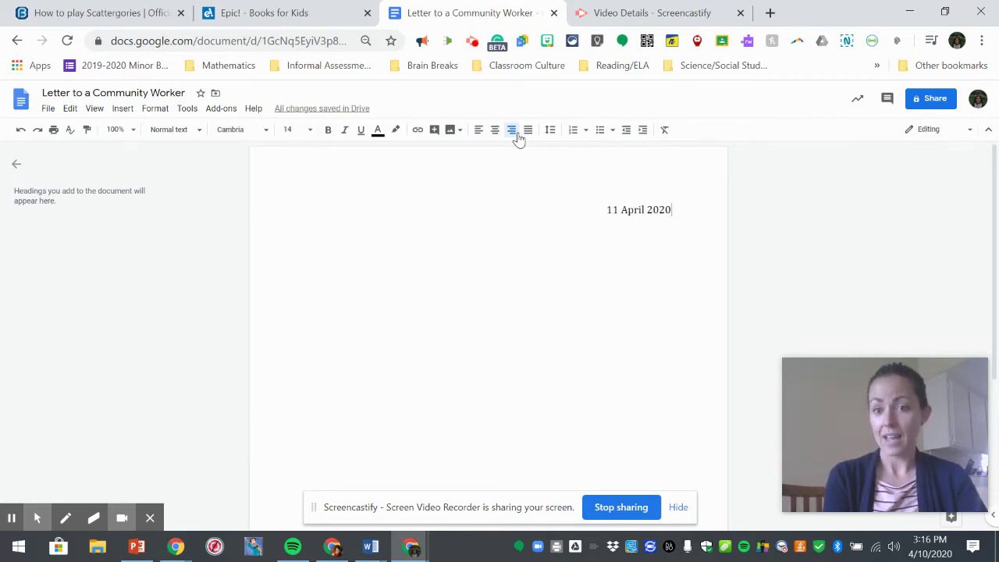
click(689, 211)
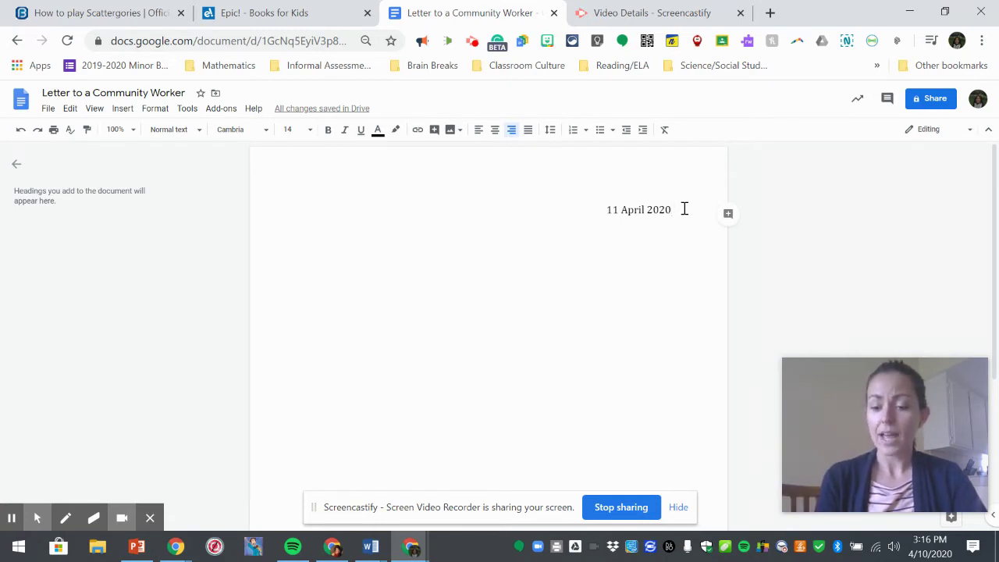
key(Return)
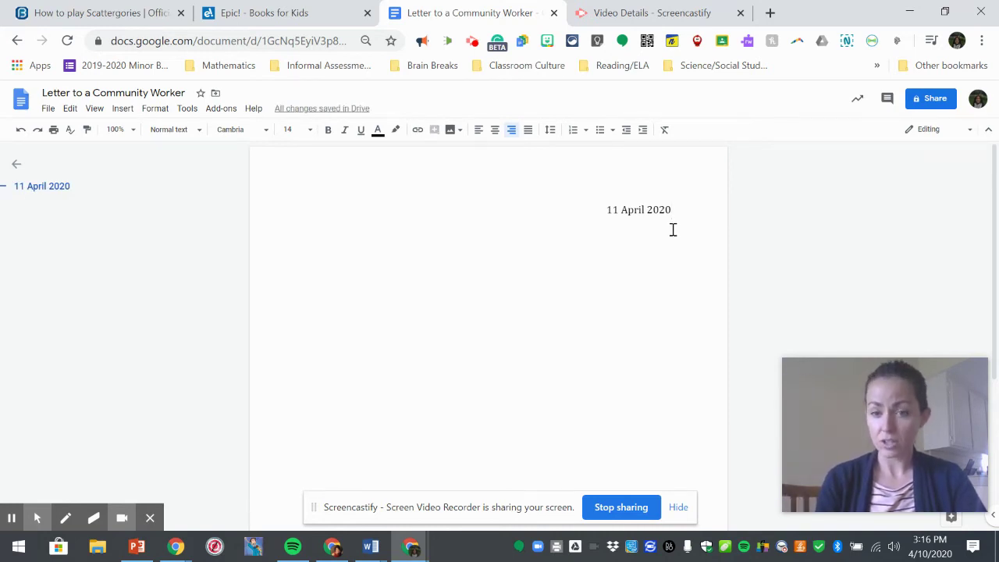
click(671, 227)
click(676, 210)
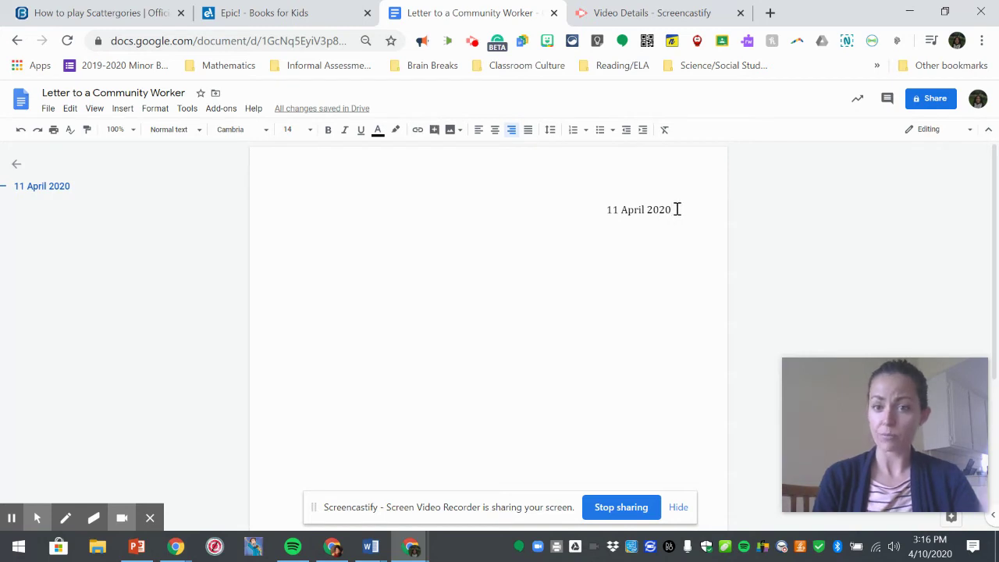
key(Return)
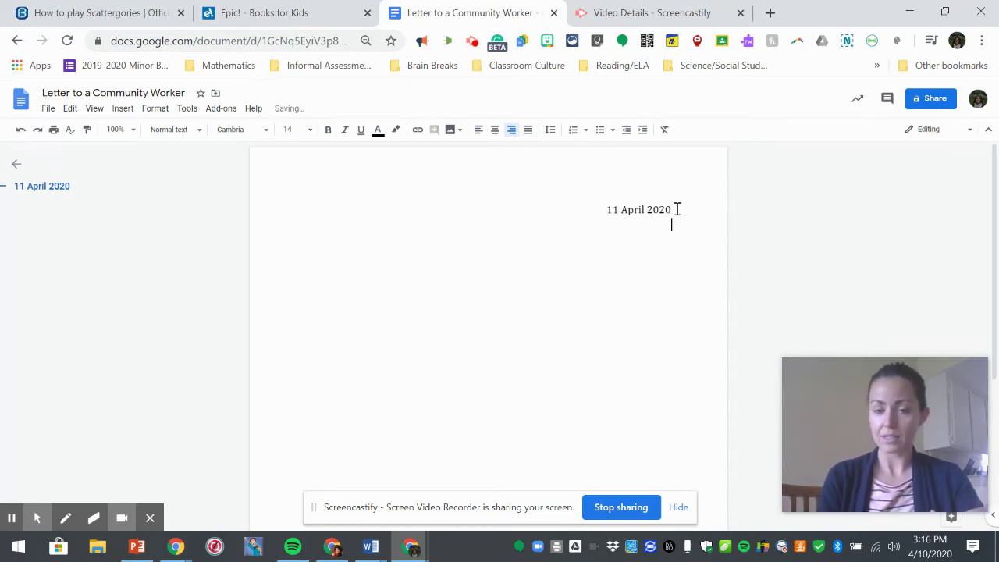
Left-align the line below the date and enter the greeting "Dear Community Worker," on it
click(479, 130)
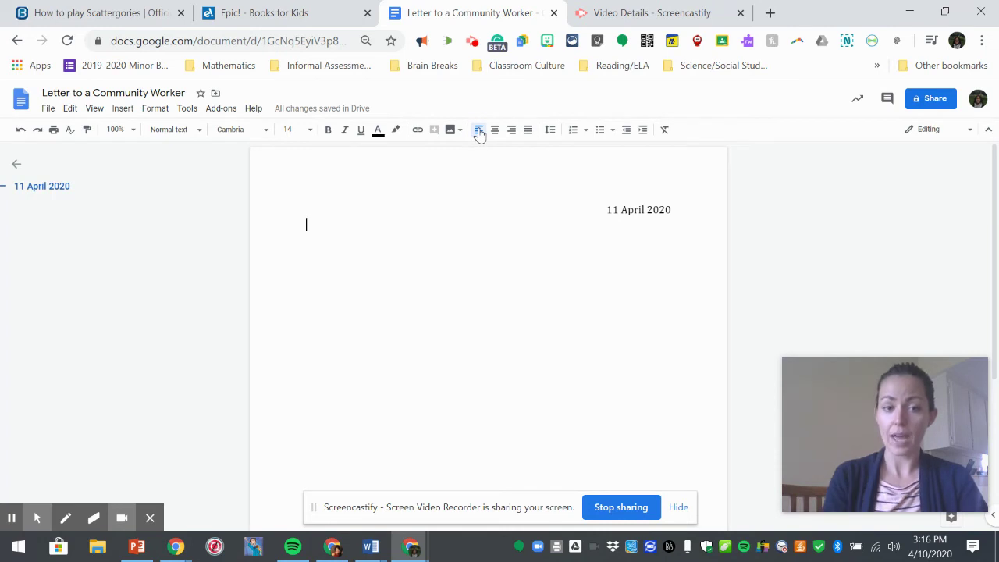
click(306, 225)
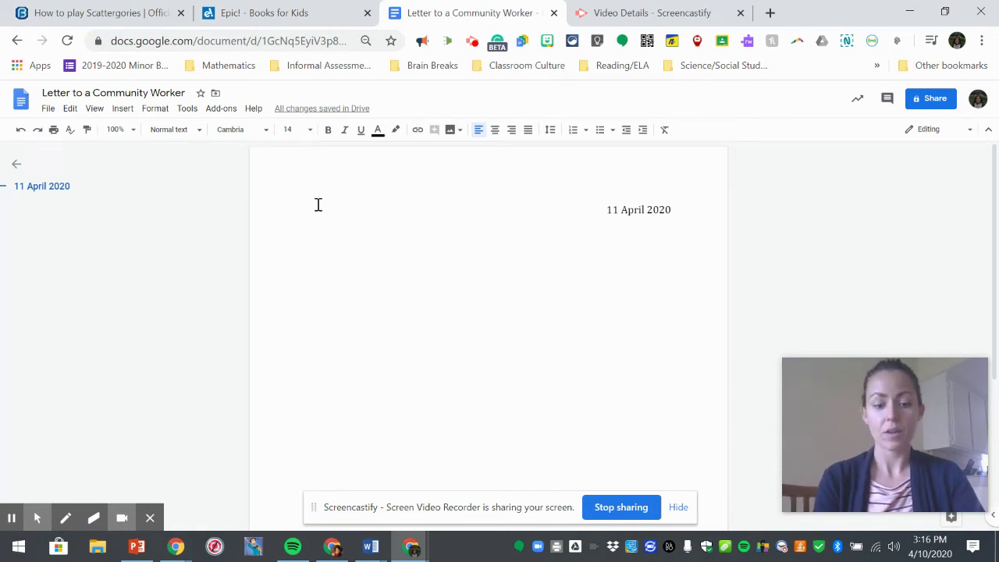
text(Dear Community )
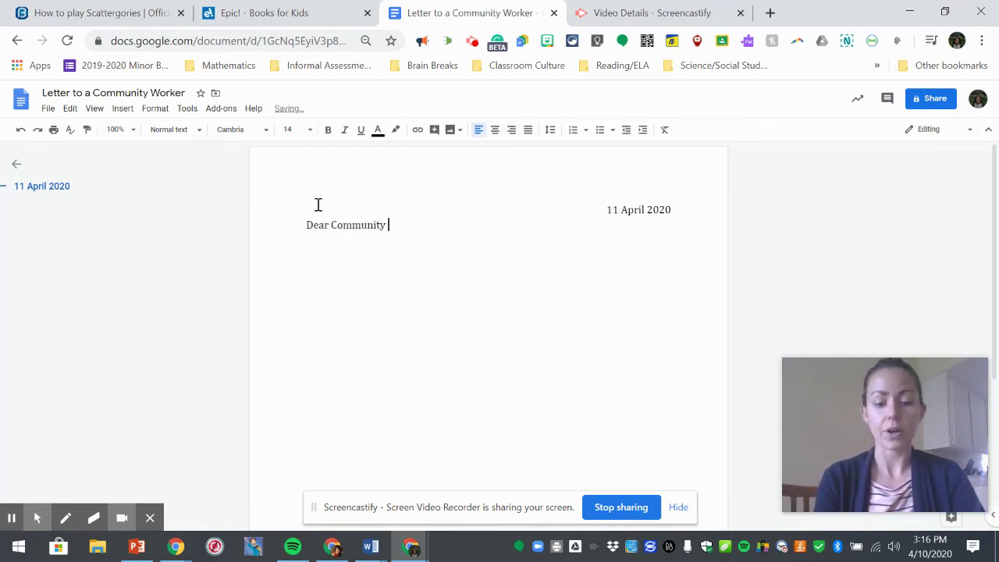
text(Worker,)
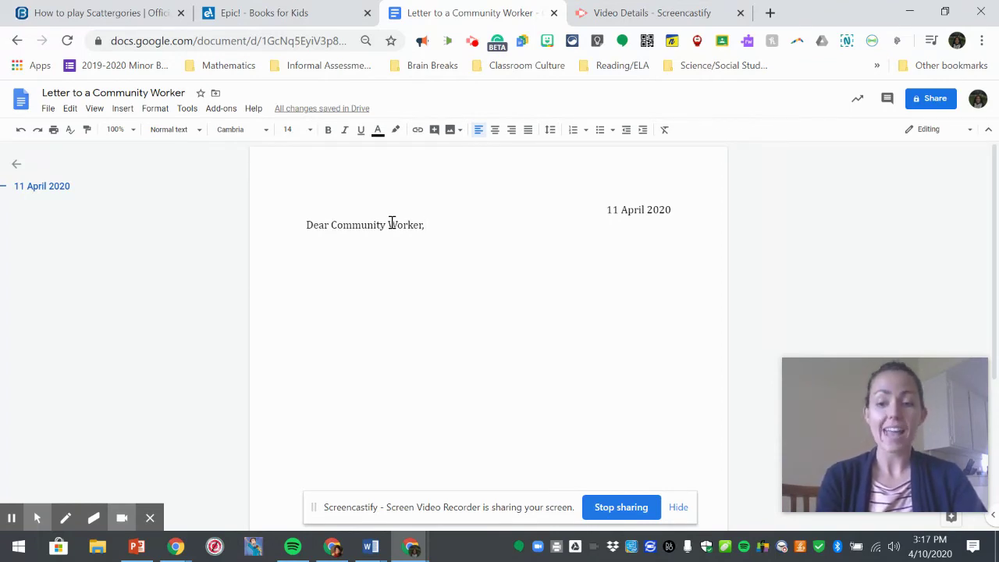
Leave a blank line below the greeting and indent the first line of the body paragraph
key(Return)
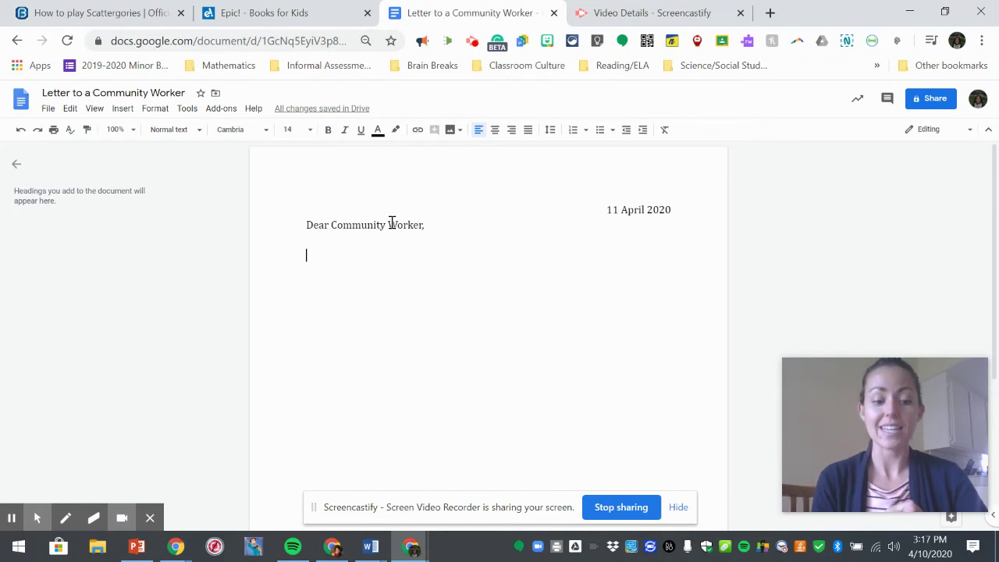
key(Tab)
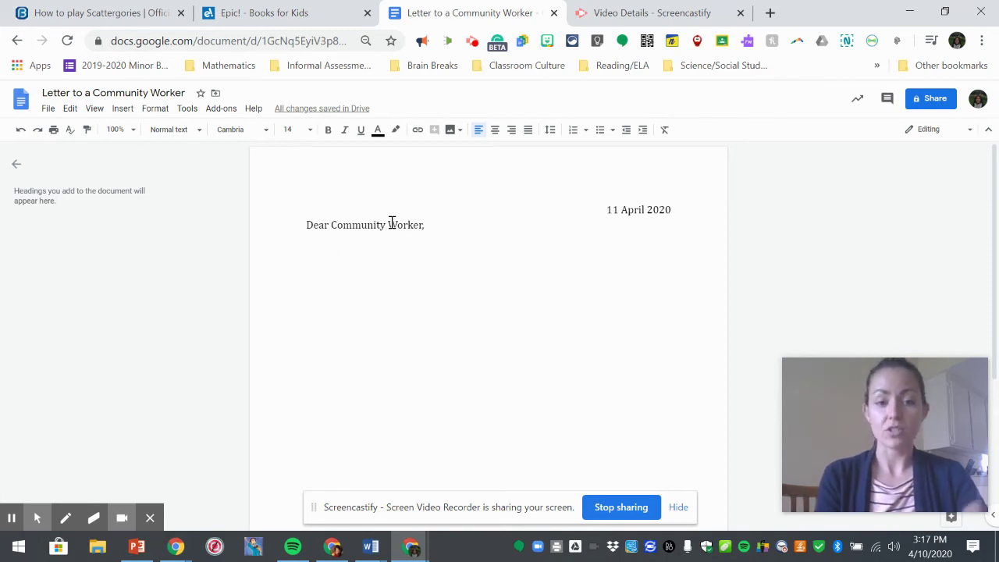
key(Return)
key(Return)
key(Tab)
Write the opening sentence "I understand these times are difficult for everyone, but I know in my heart you are working hard to keep everyone safe."
text(I )
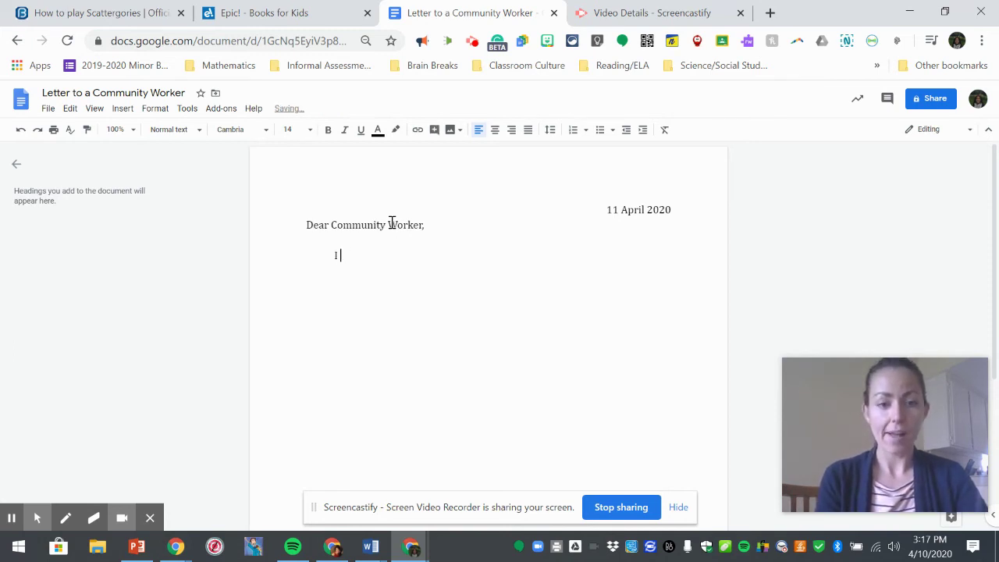
text(understand )
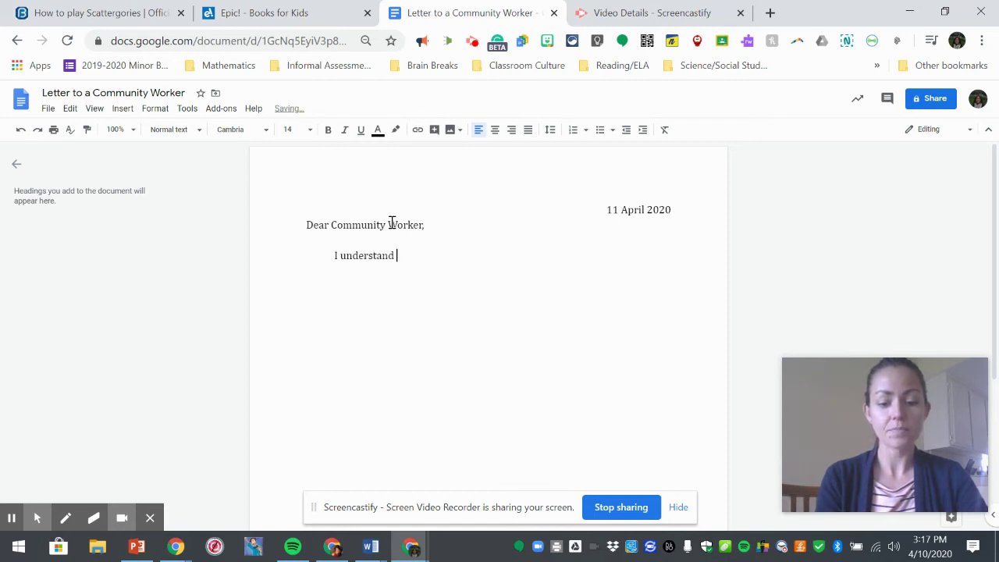
text(these times are)
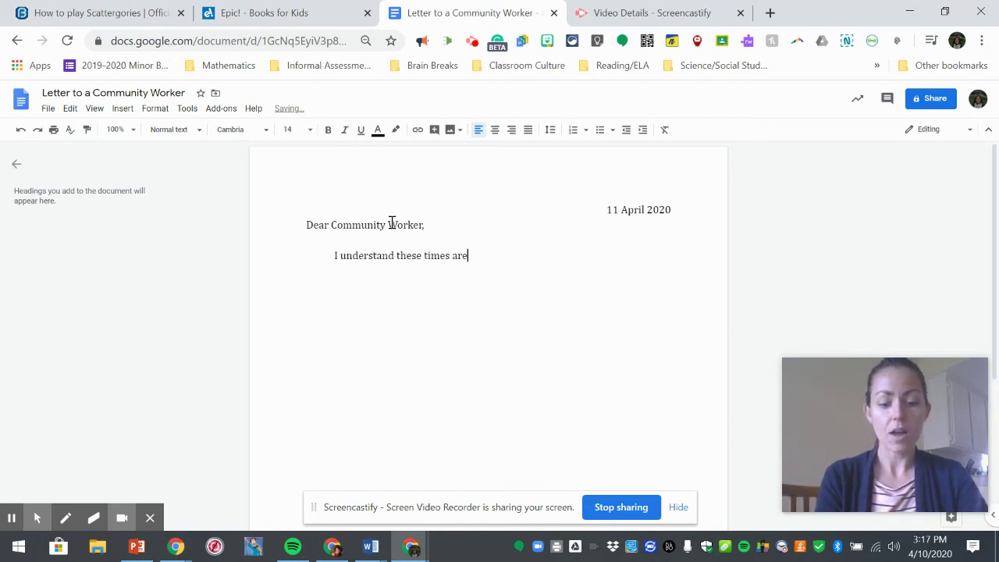
text( difficult for e)
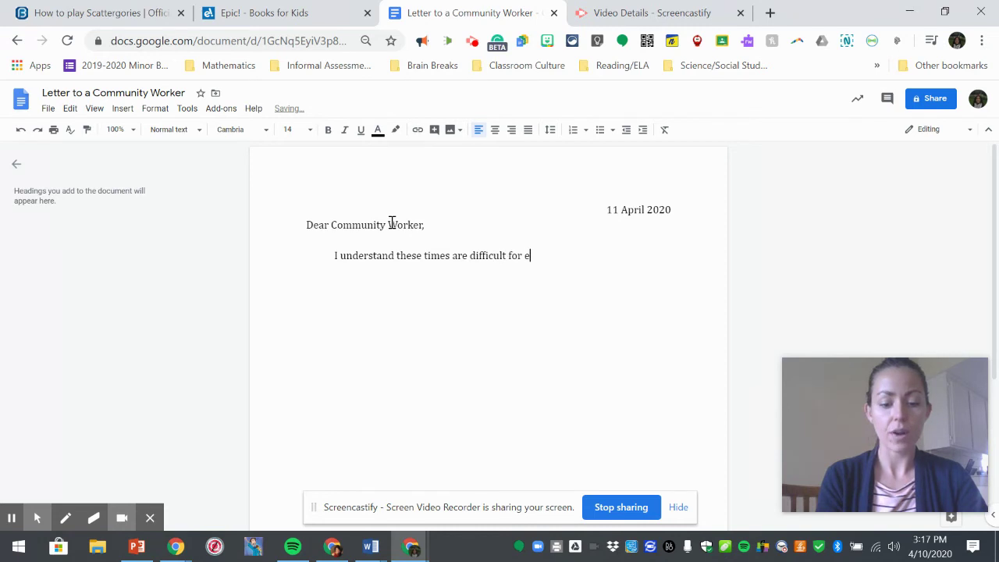
text(veryone, but I)
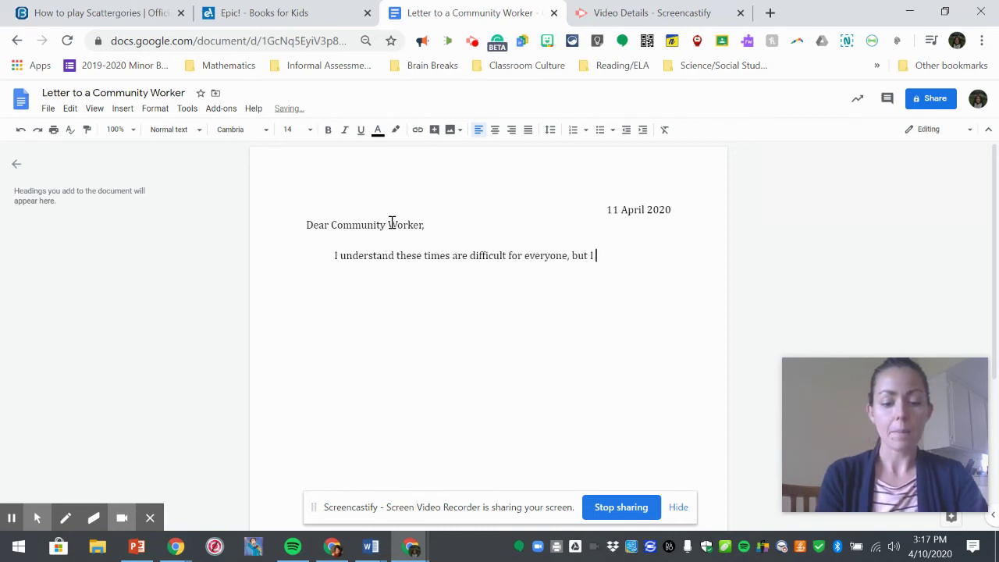
text( know in my heart)
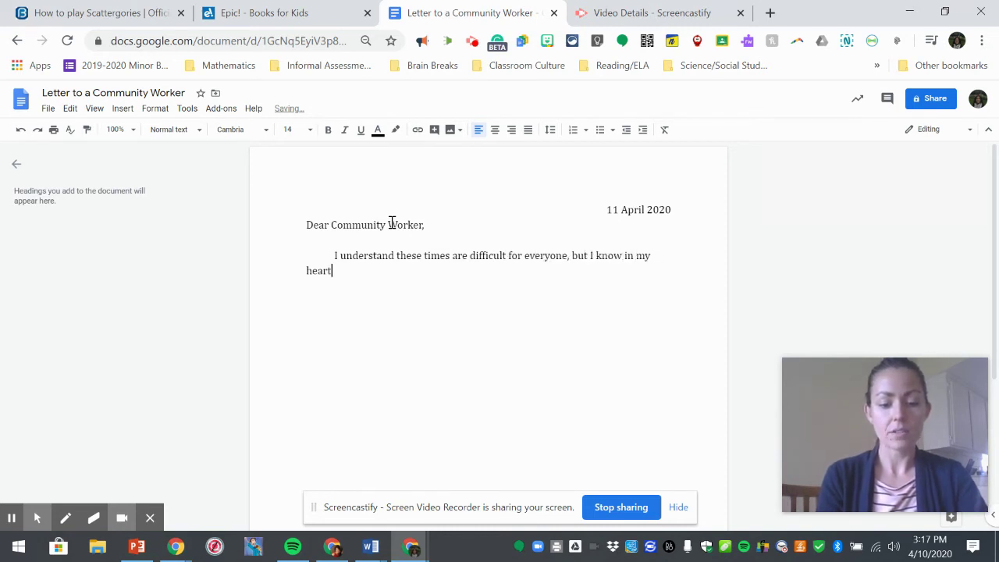
text( you are working )
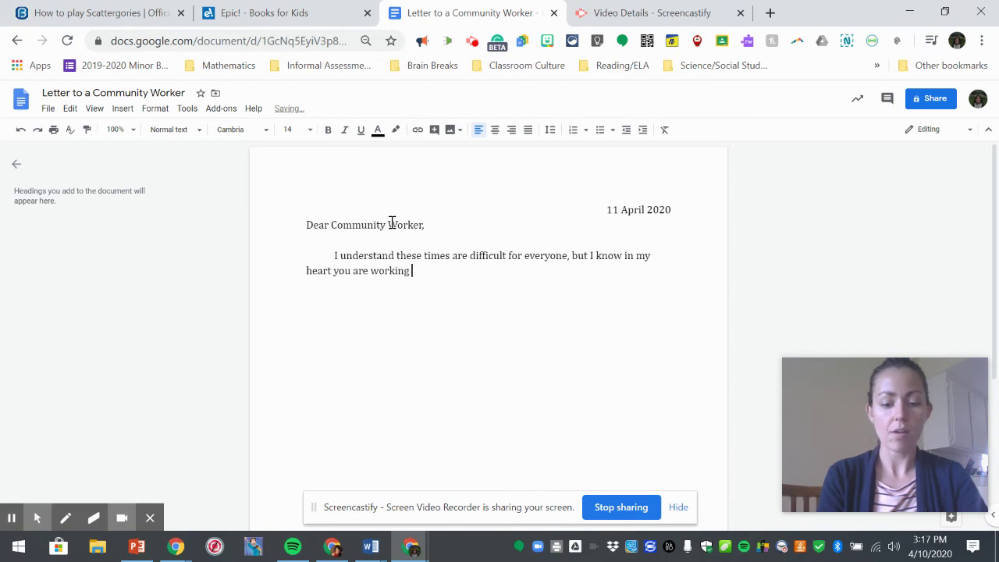
text(hard to keep )
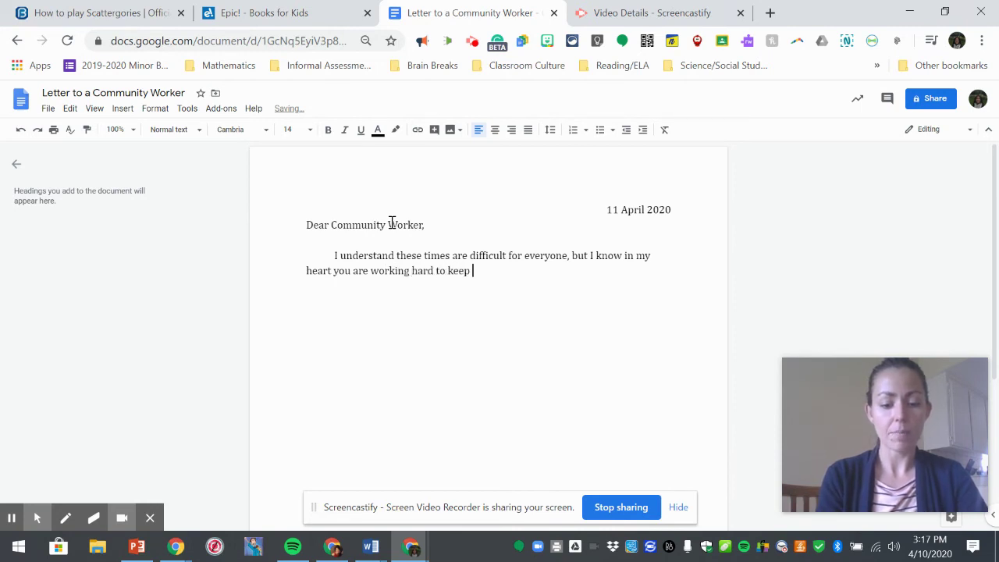
text(everyone safe.)
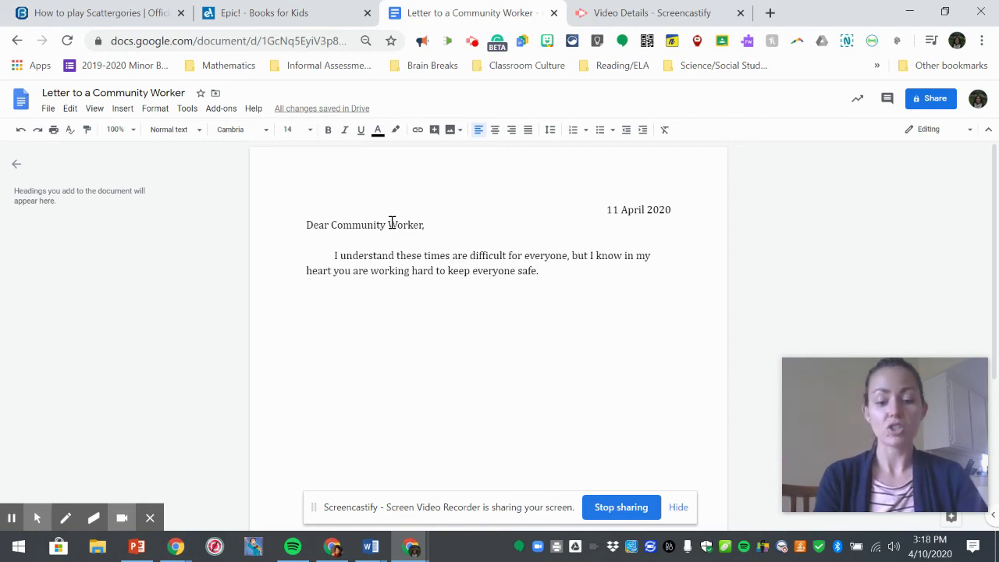
Continue the body paragraph after the opening sentence with about a line of random placeholder letters ending in a period
text(J;elgiowegke)
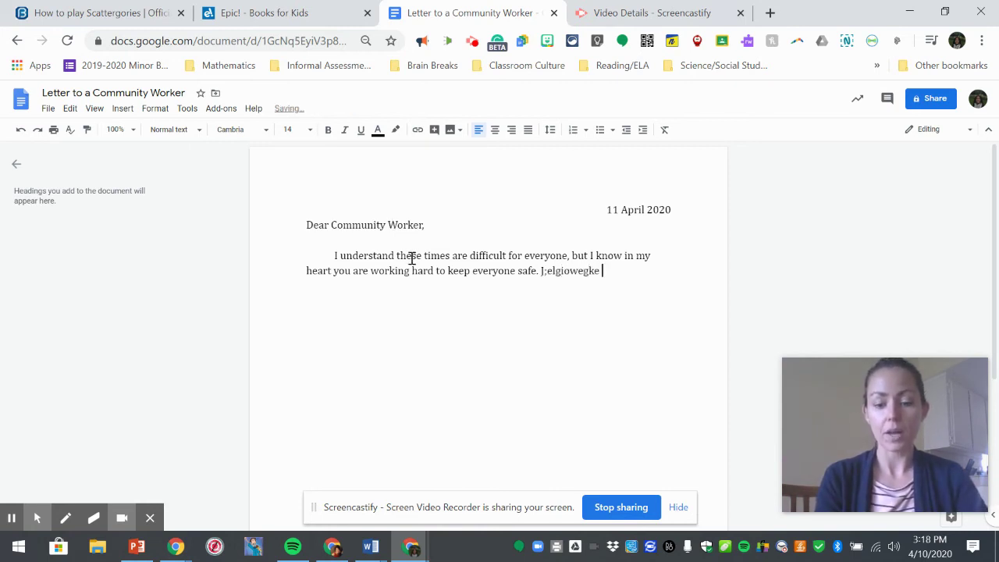
text( epifhweogblwegjb wefhoiwehgnkwebgo)
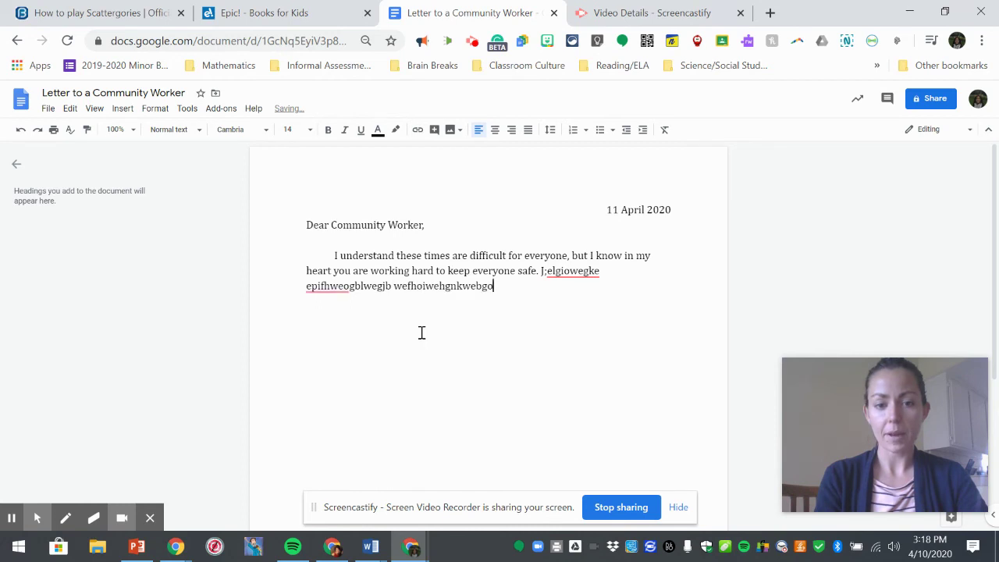
text( wejboebg ewj e.)
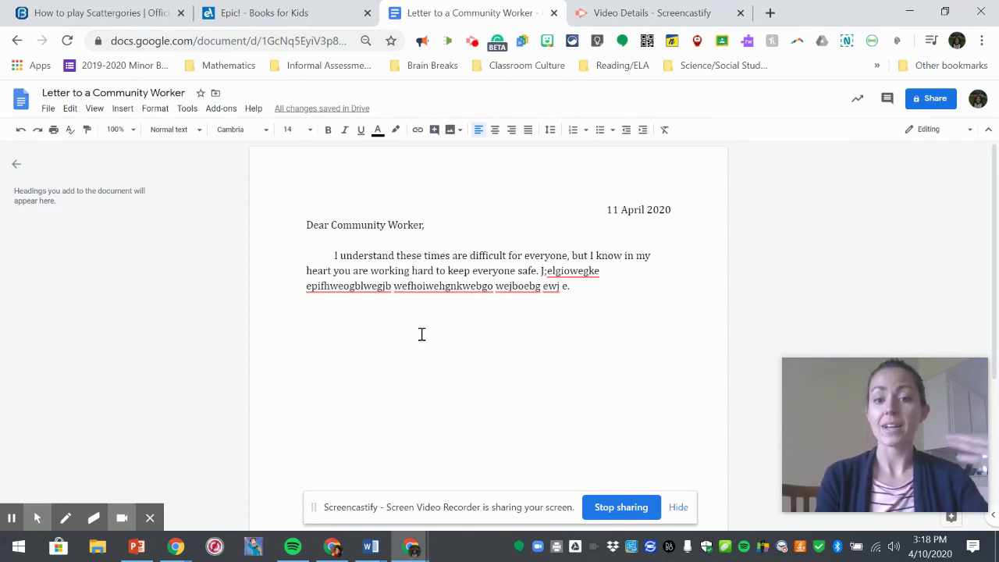
Leave a blank line below the body paragraph and write the postscript "P.S. Thank you again so much for what you do!"
key(Return)
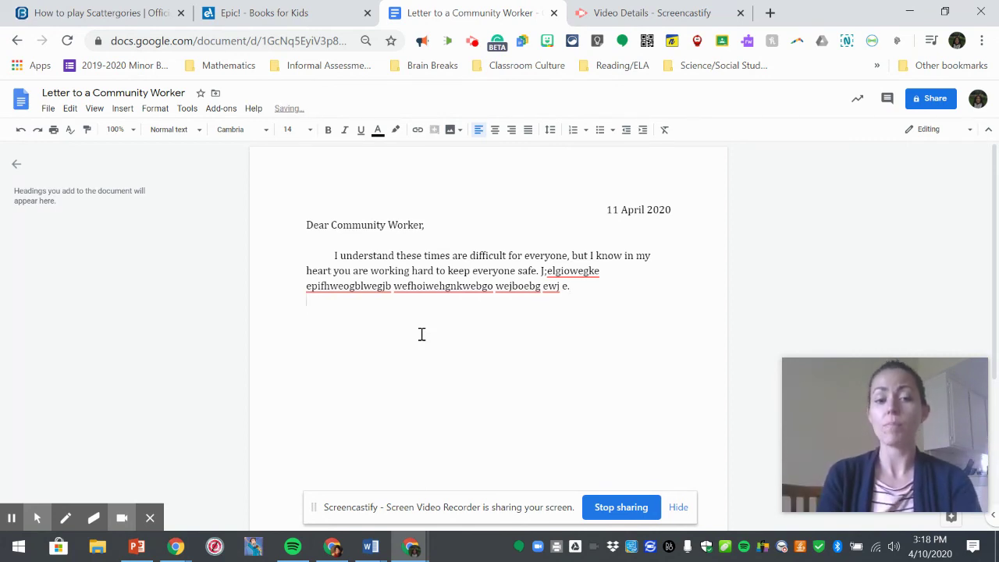
key(Return)
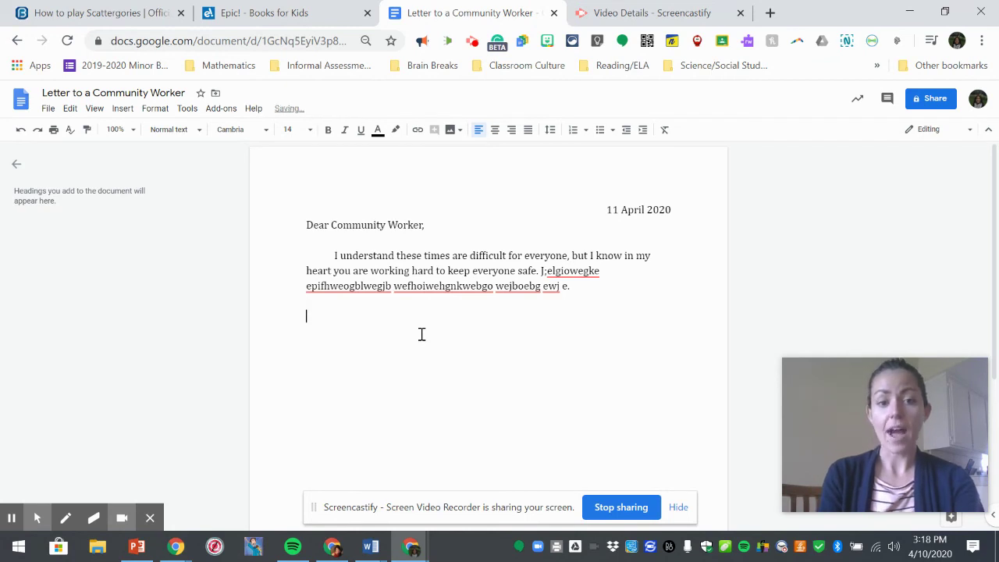
text(P.S.)
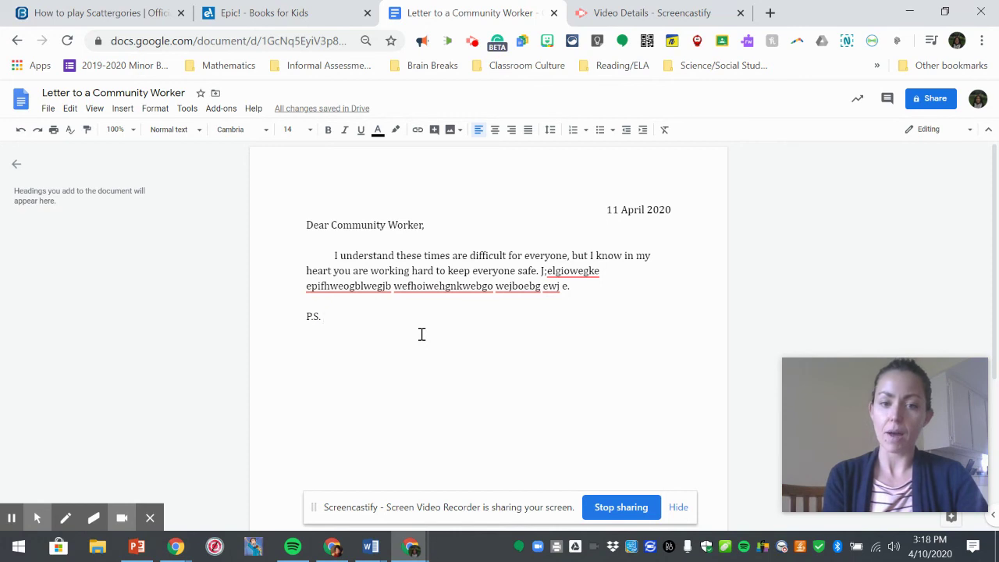
text(Than kyou agin)
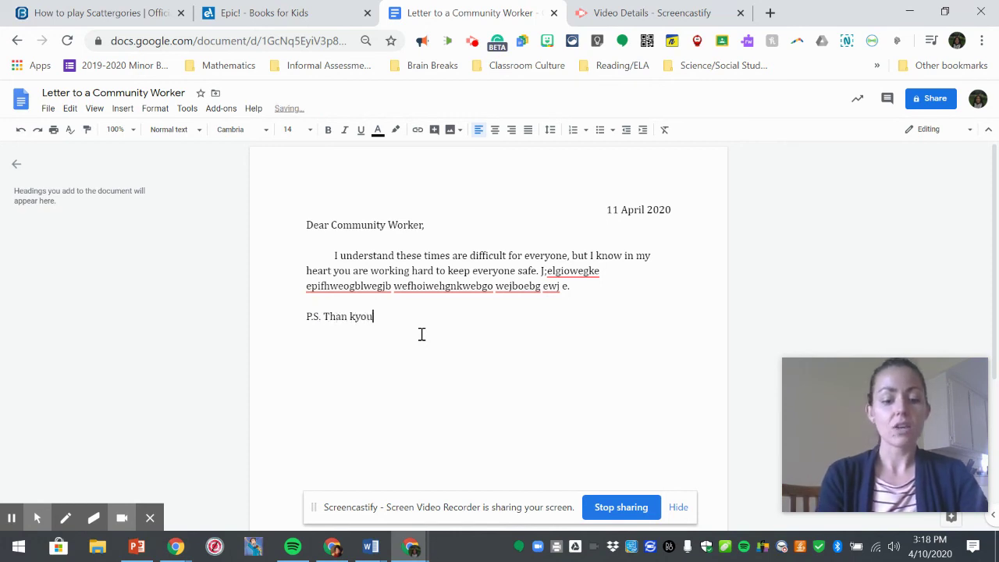
key(BackSpace)
key(BackSpace)
text(ain so )
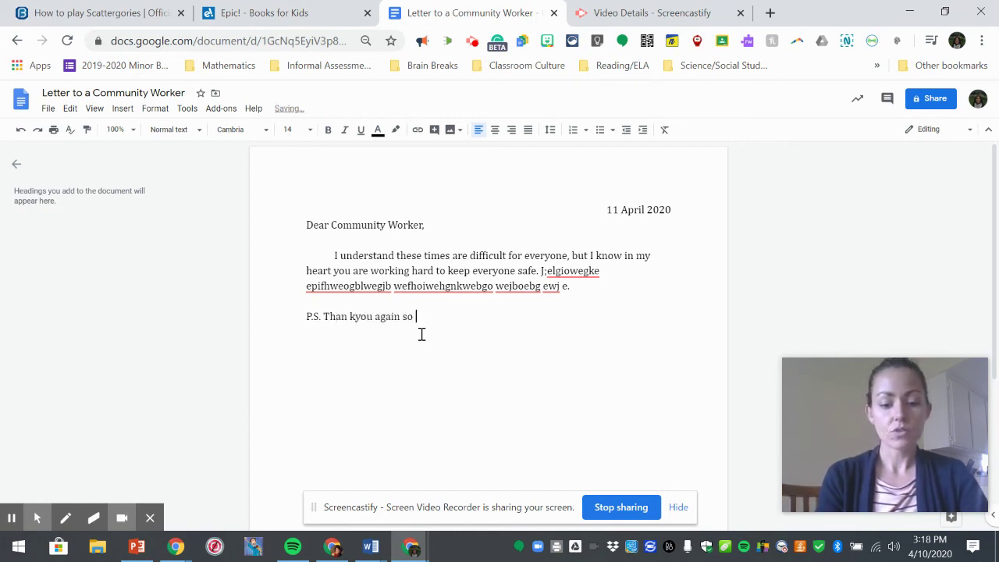
text(much for waht you)
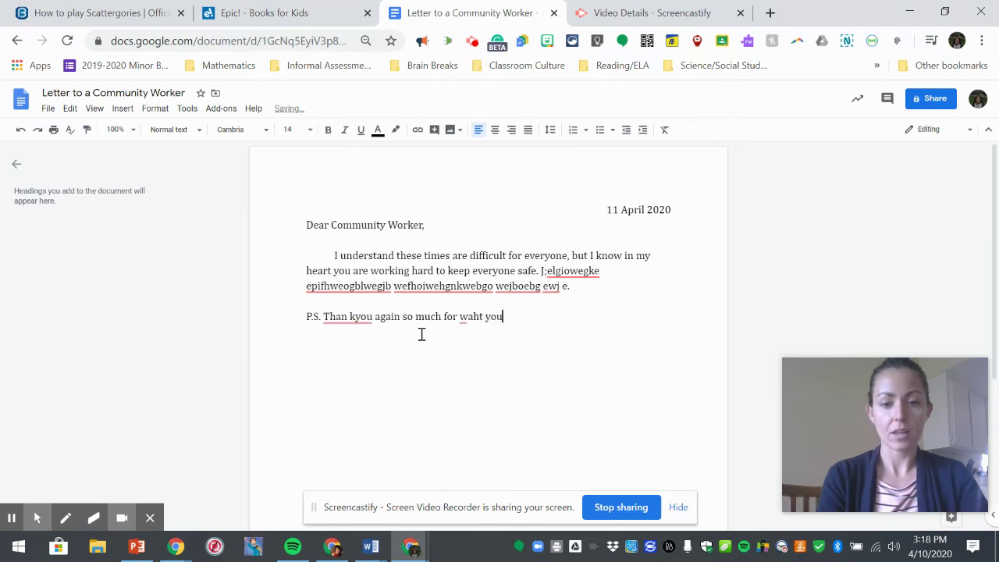
key(BackSpace)
key(BackSpace)
key(BackSpace)
key(BackSpace)
key(BackSpace)
key(BackSpace)
key(BackSpace)
text(h)
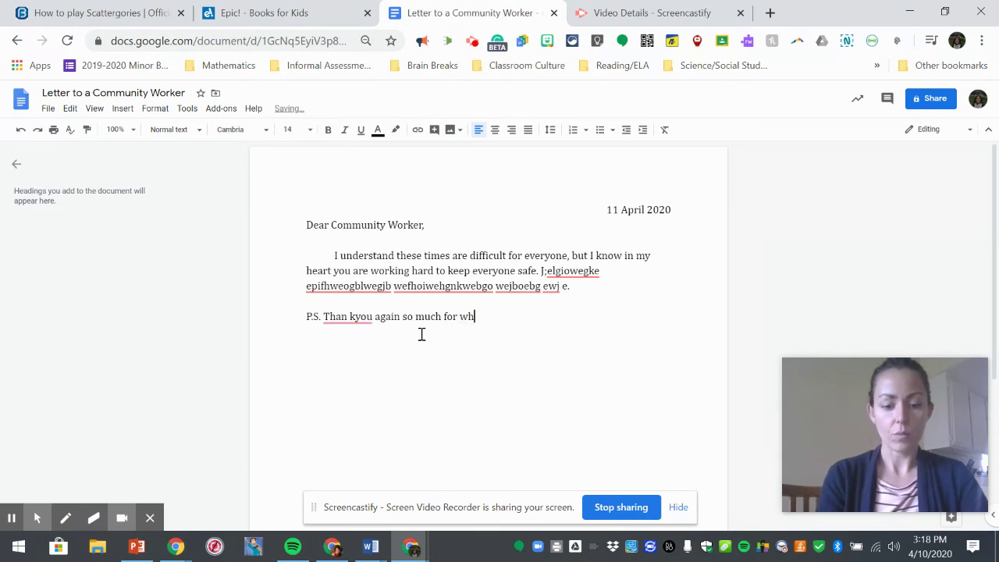
text(at you do)
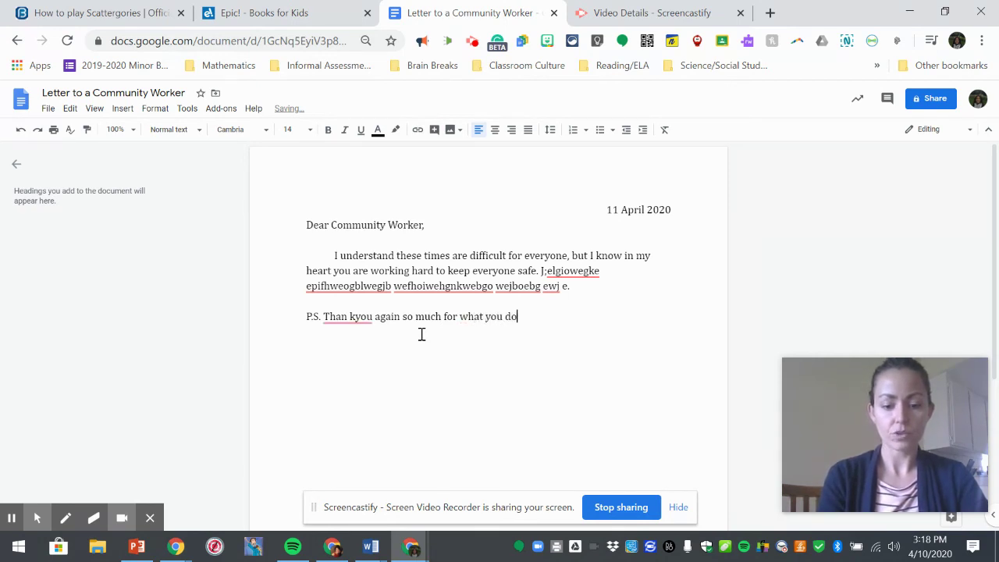
text(!)
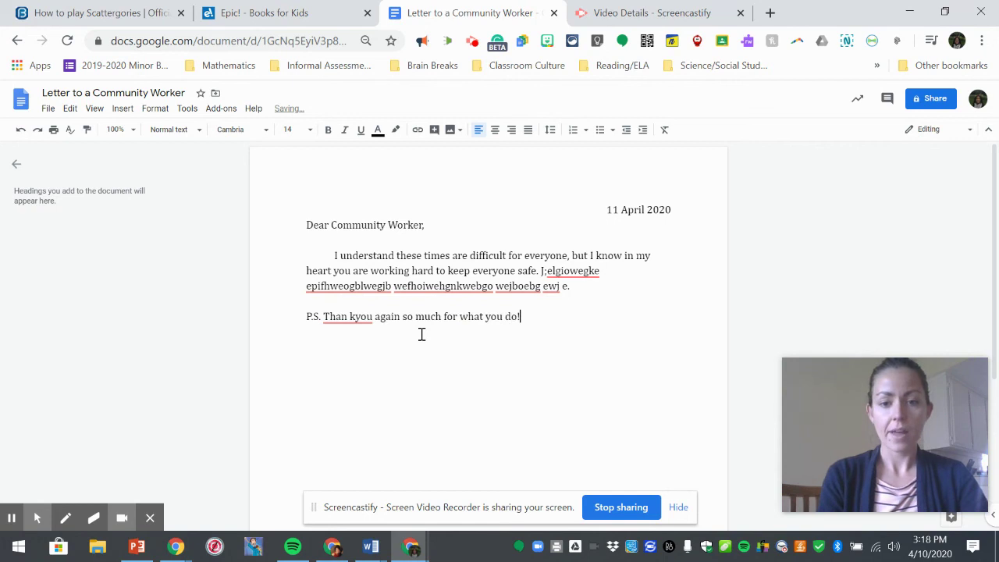
click(356, 318)
key(BackSpace)
key(BackSpace)
text(k)
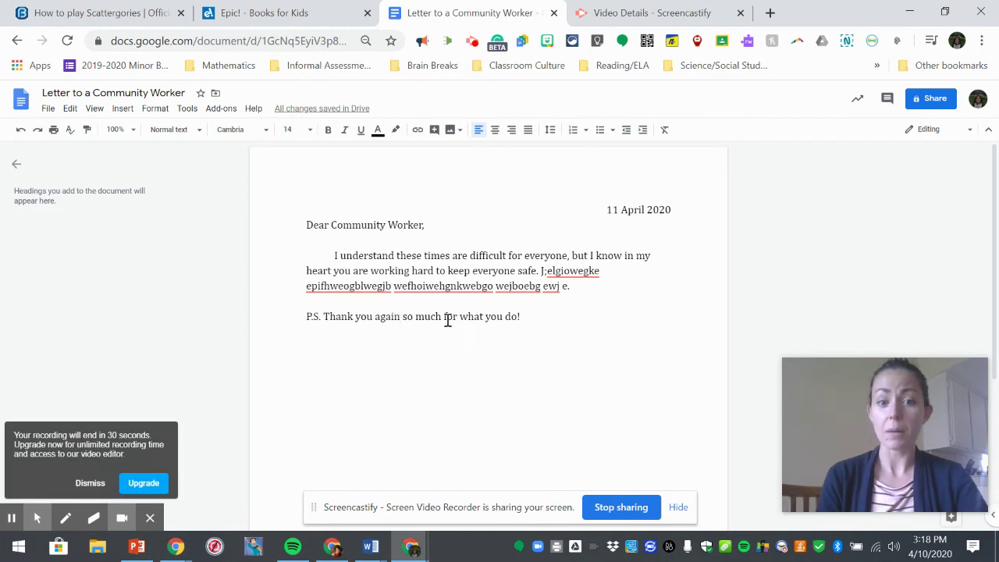
Add the closing "Sincerely," below the postscript and the sender's title and surname beneath it, leaving a blank line before each
click(554, 319)
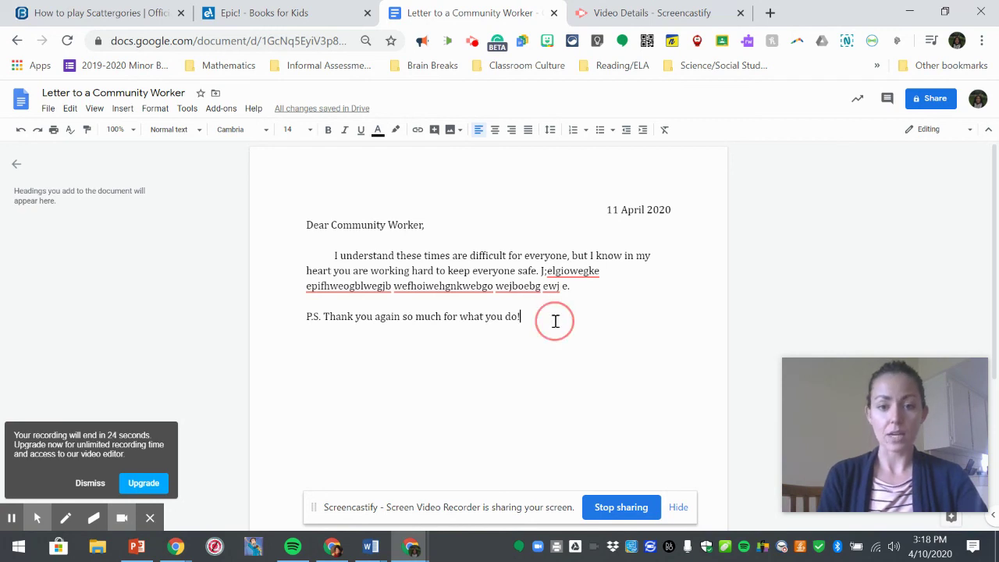
key(Return)
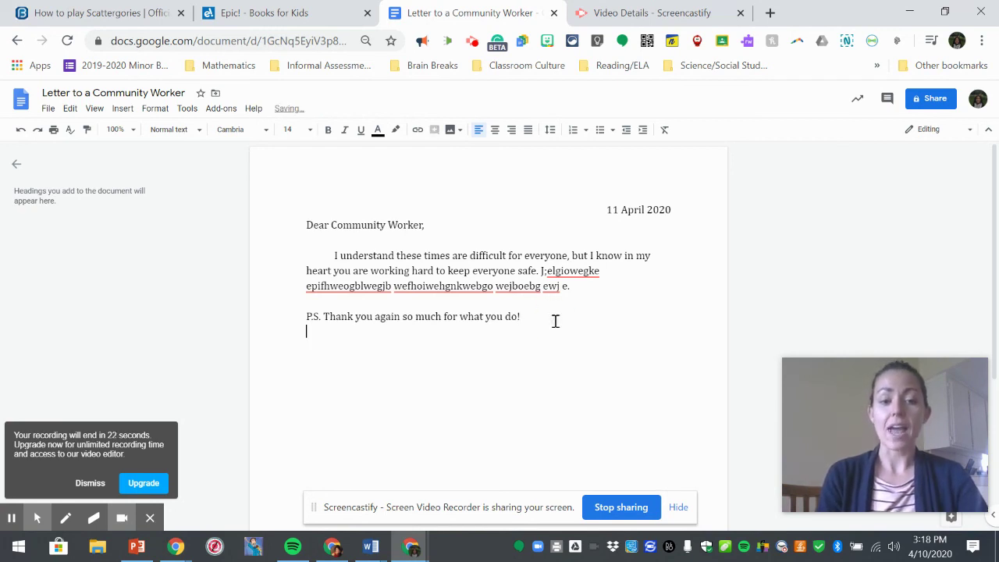
text(Sincerely)
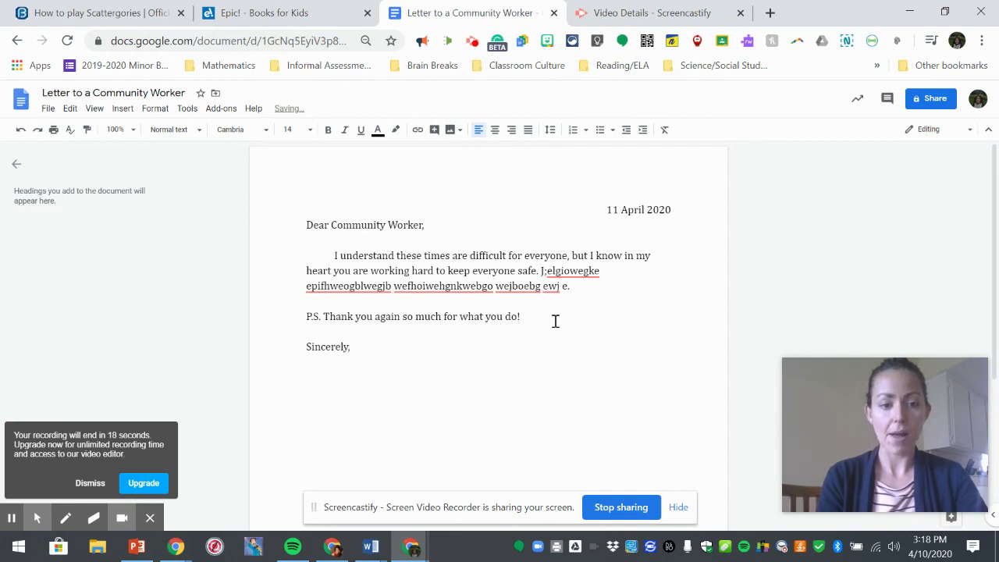
text(,)
key(Return)
text(Ms. )
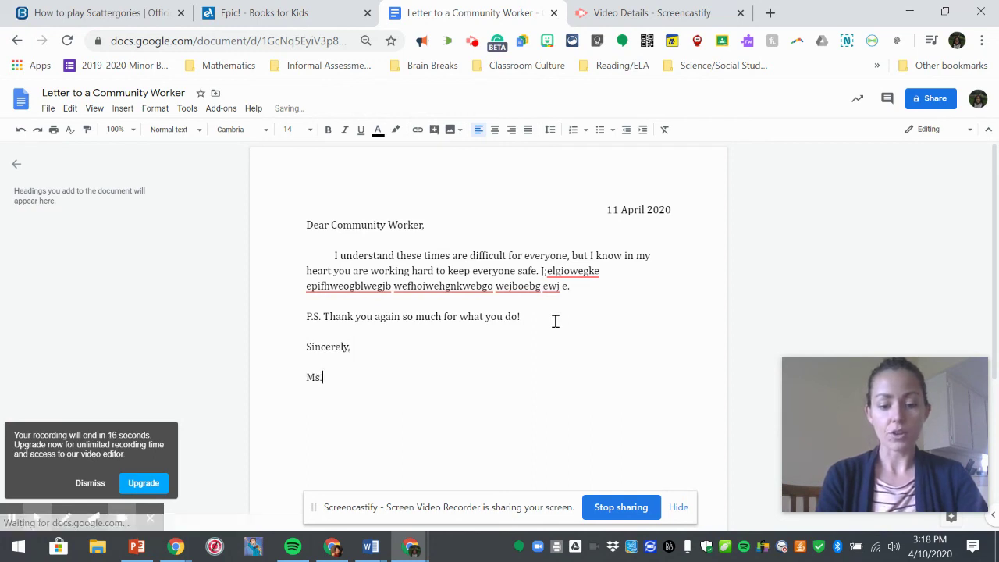
text(Ray)
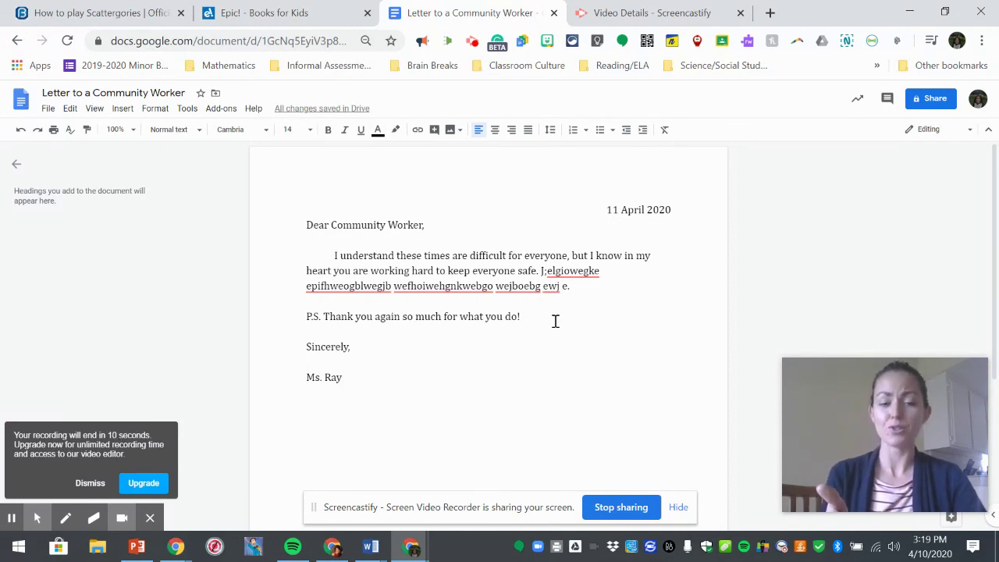
click(350, 376)
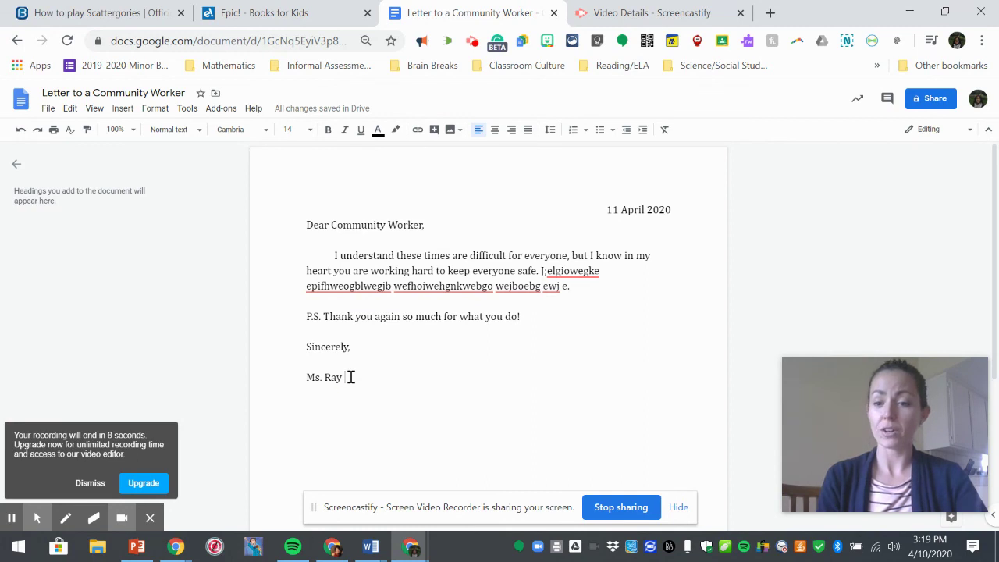